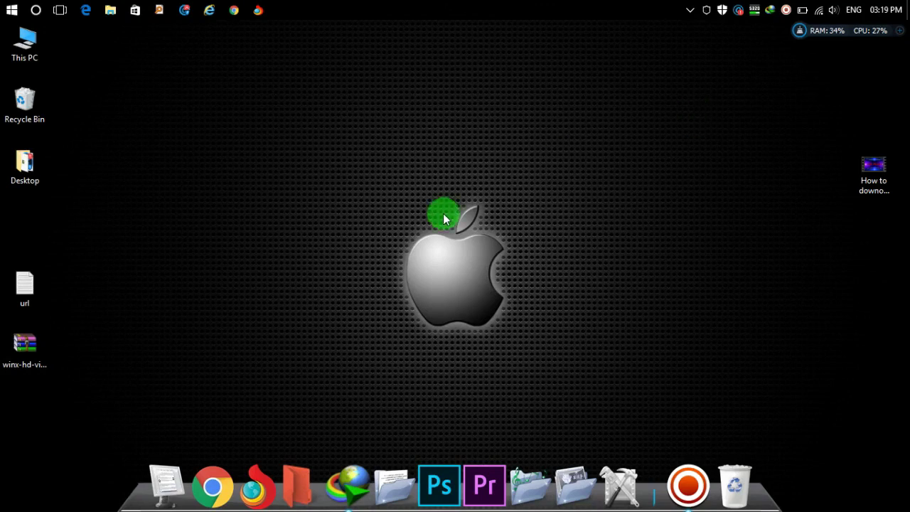
click(20, 357)
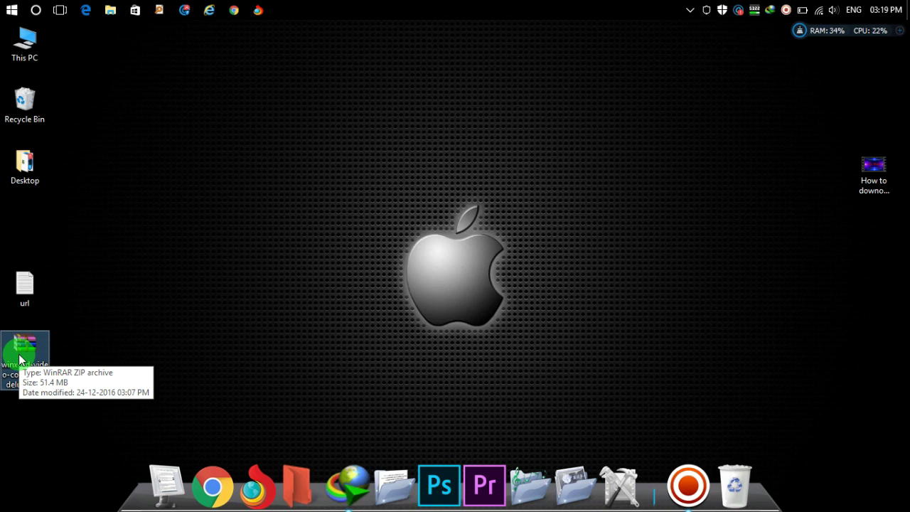
click(25, 299)
double_click(25, 299)
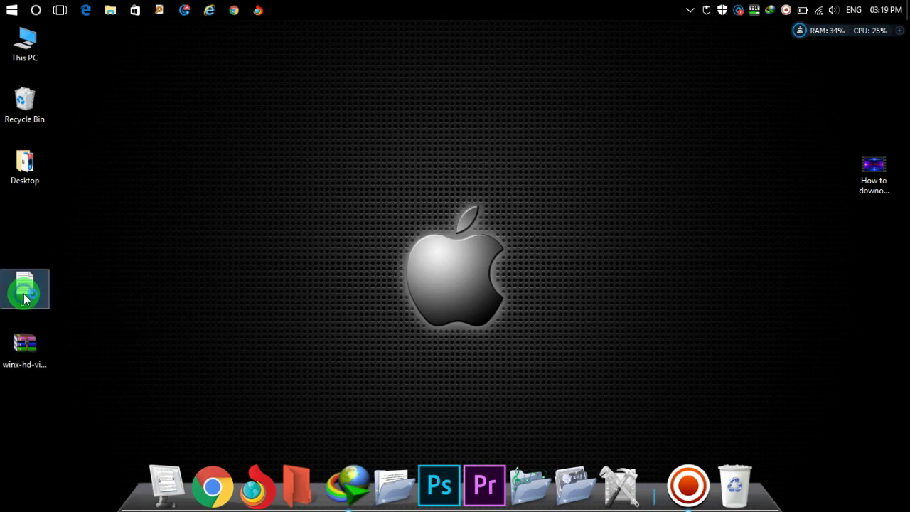
drag(359, 99, 274, 105)
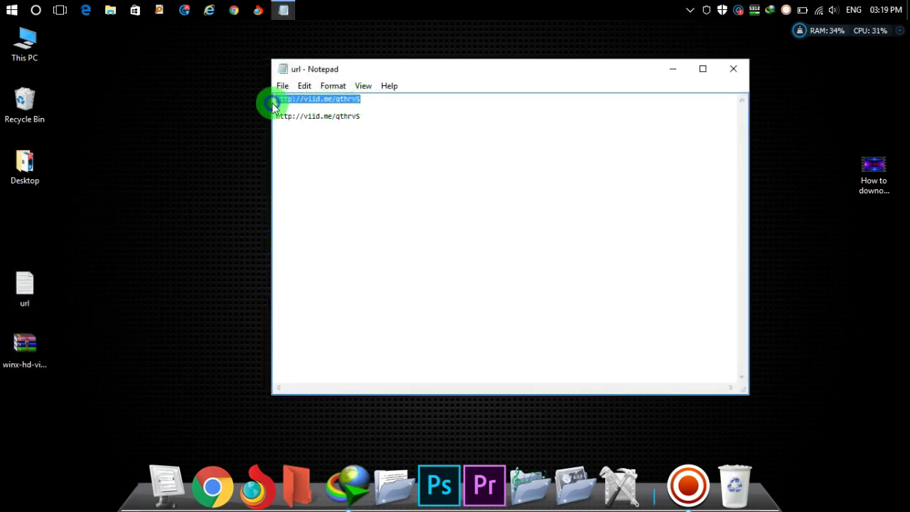
right_click(322, 100)
click(355, 141)
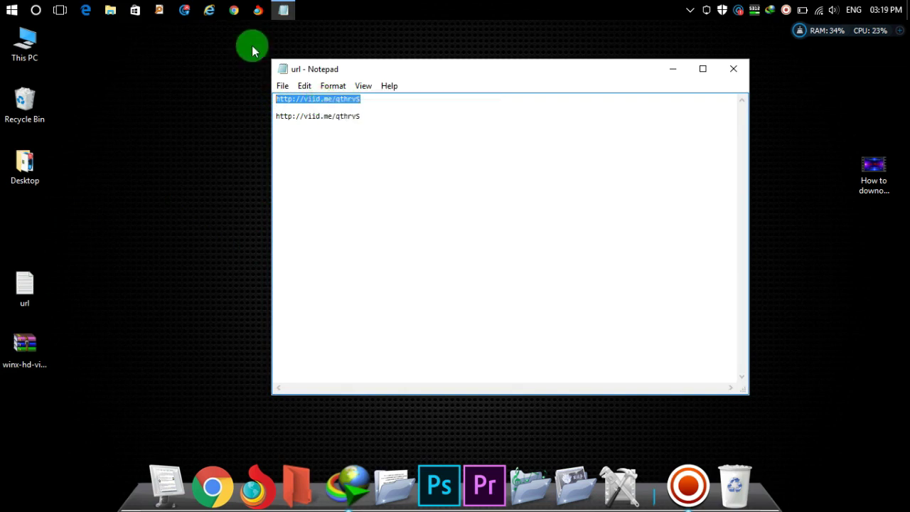
- Switch to Chrome, load the copied link and skip the ad to reach the WinX giveaway page
click(235, 10)
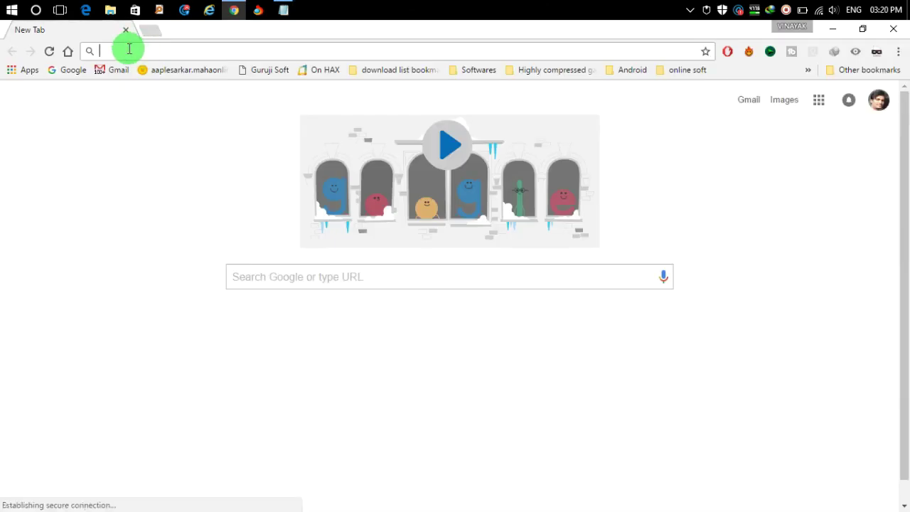
right_click(129, 49)
click(171, 129)
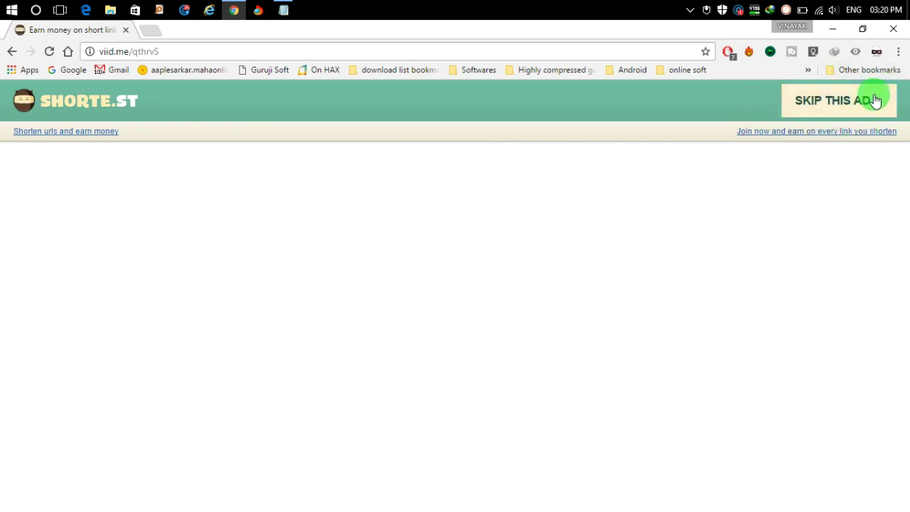
click(845, 102)
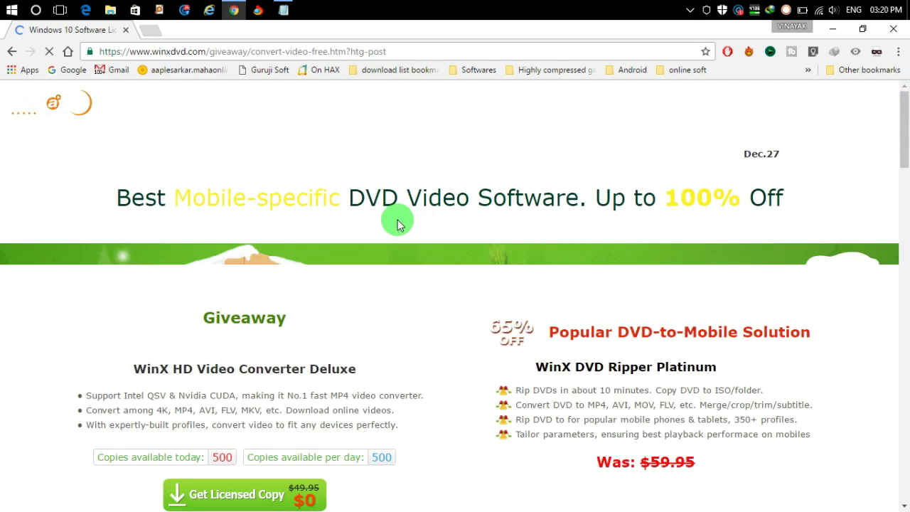
- Get the licensed copy of WinX HD Video Converter Deluxe by downloading the Giveaway Version
scroll(398, 225, down, 1)
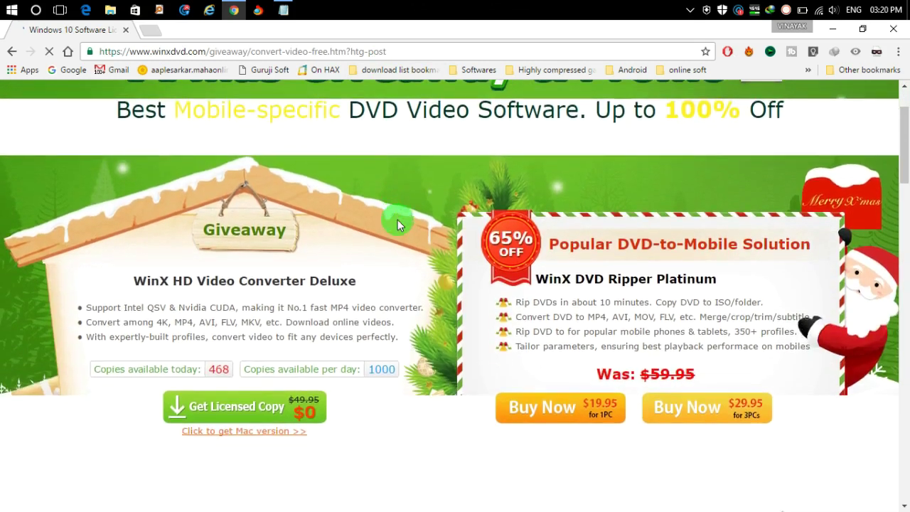
scroll(397, 225, down, 1)
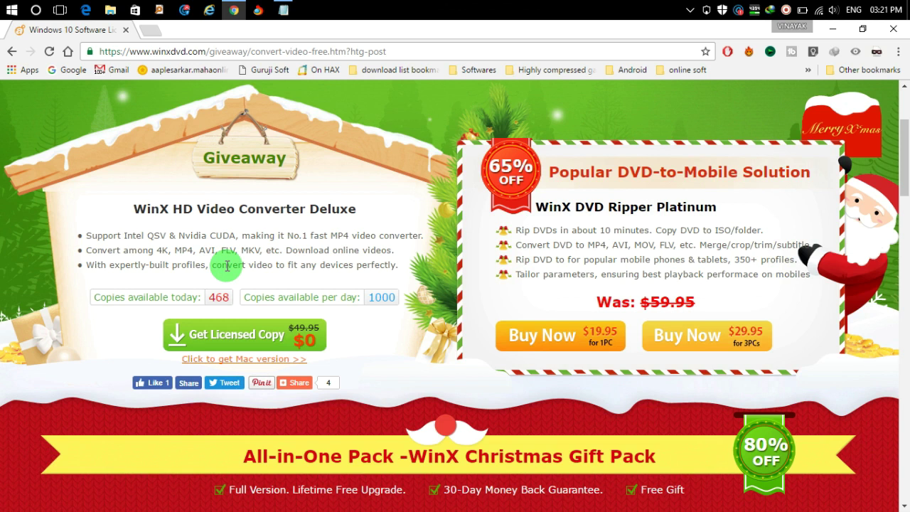
click(230, 341)
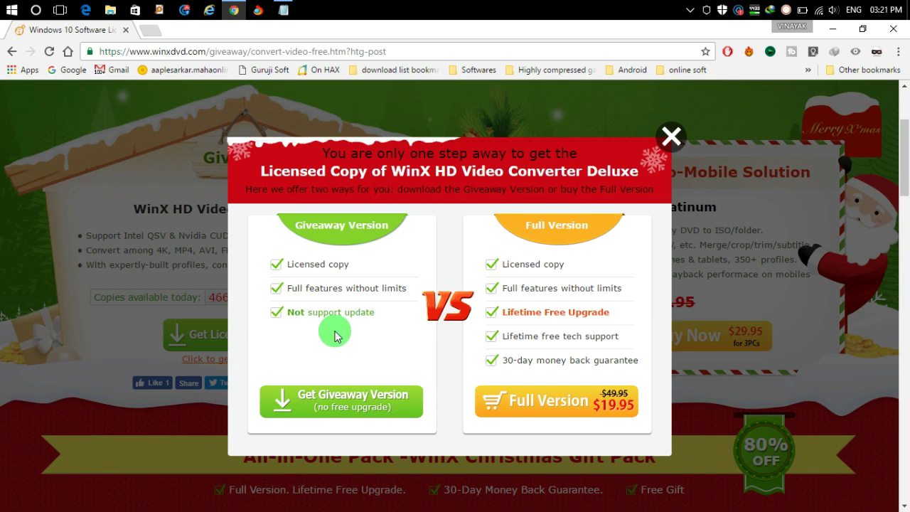
click(343, 402)
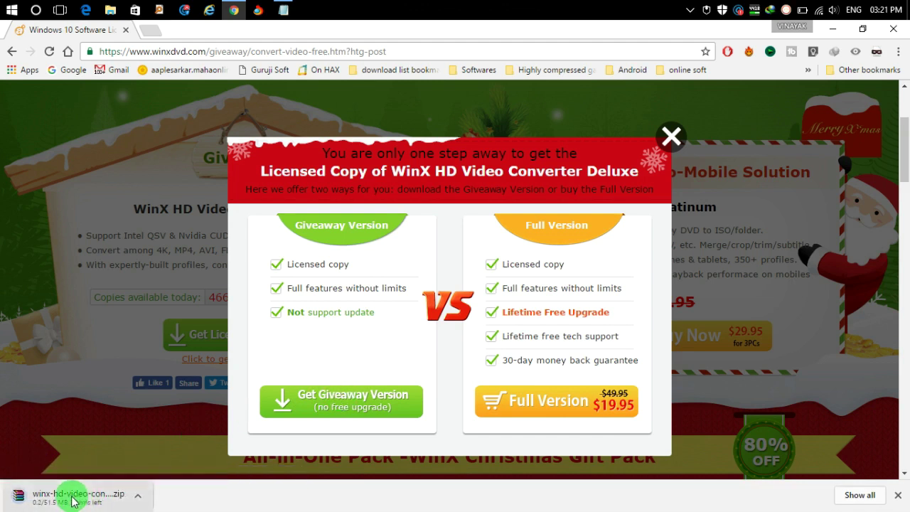
- Pause the zip download, exit Chrome with the download cancelled, and close the url text file
click(138, 497)
click(174, 435)
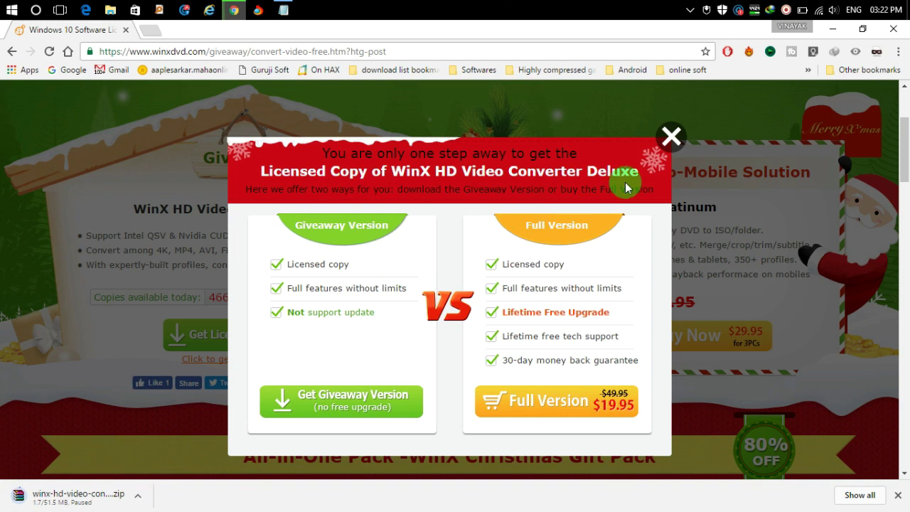
click(890, 31)
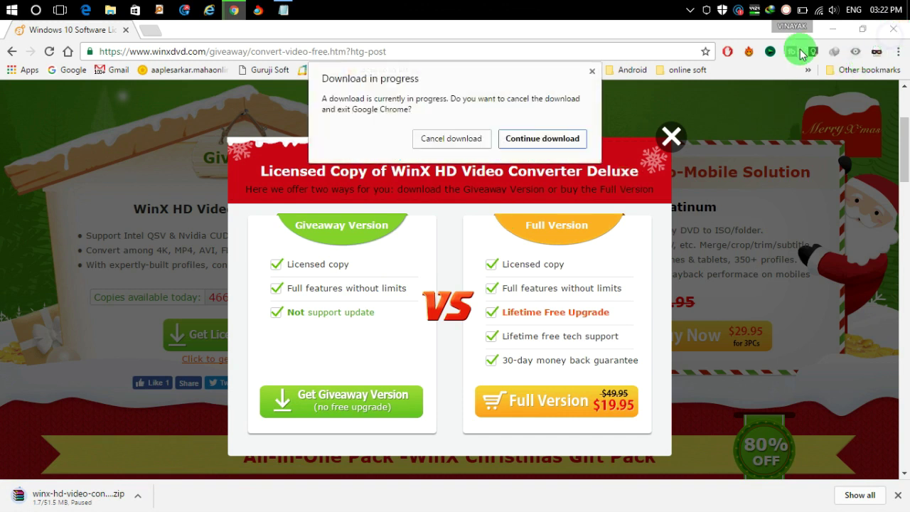
click(452, 138)
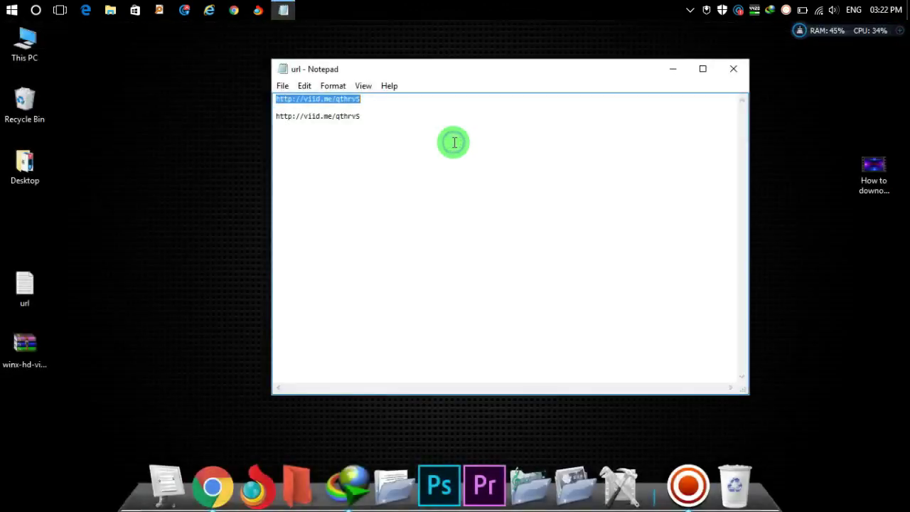
click(733, 69)
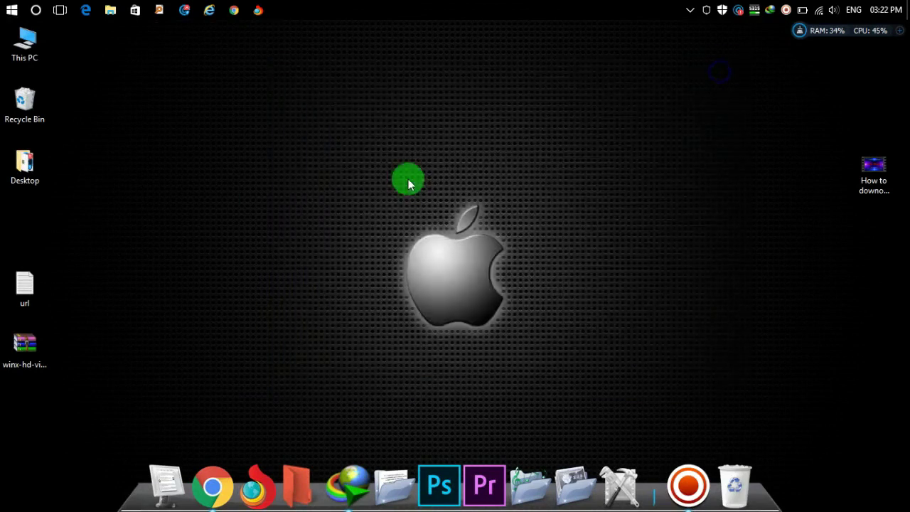
- Extract the winx-hd-video-converter-deluxe-cvf archive directly onto the desktop and open the extracted folder
click(24, 342)
double_click(39, 348)
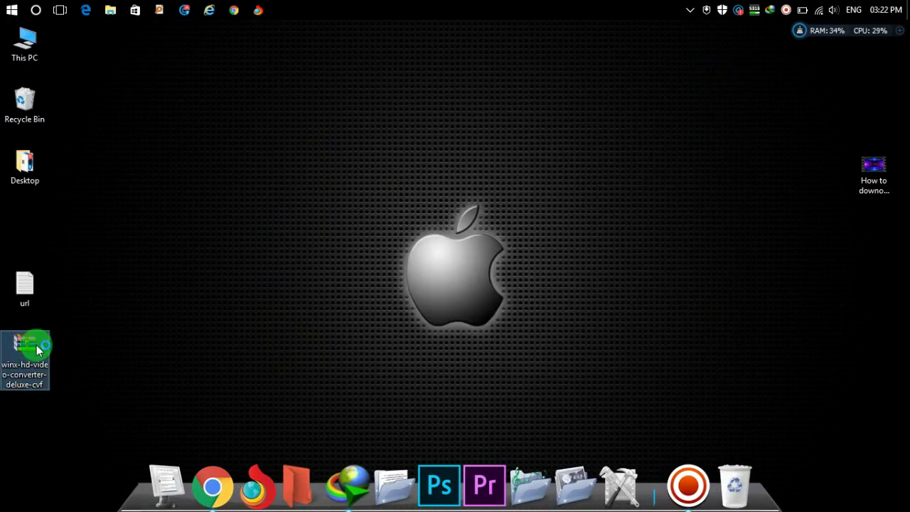
right_click(37, 349)
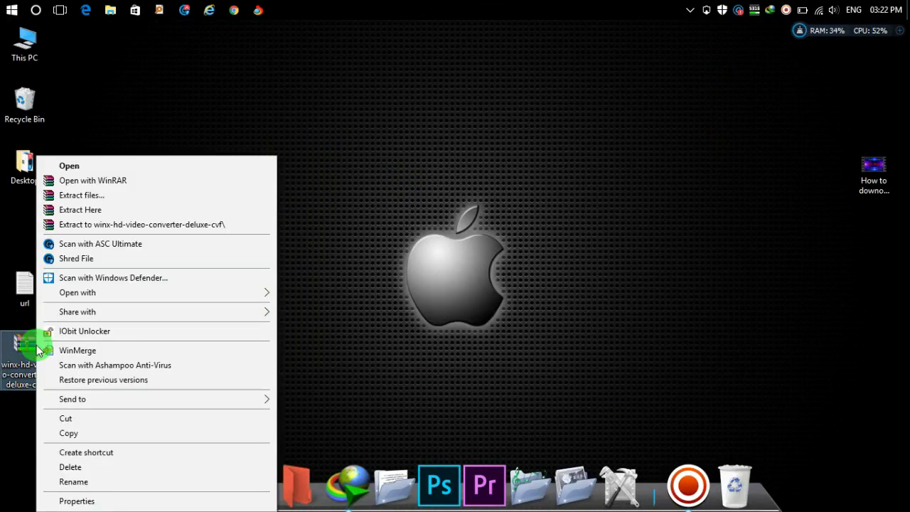
click(84, 211)
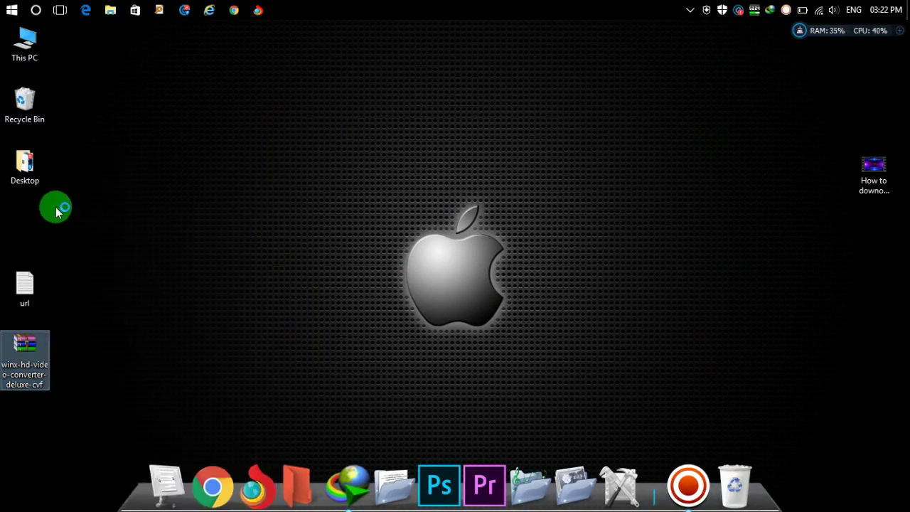
click(25, 224)
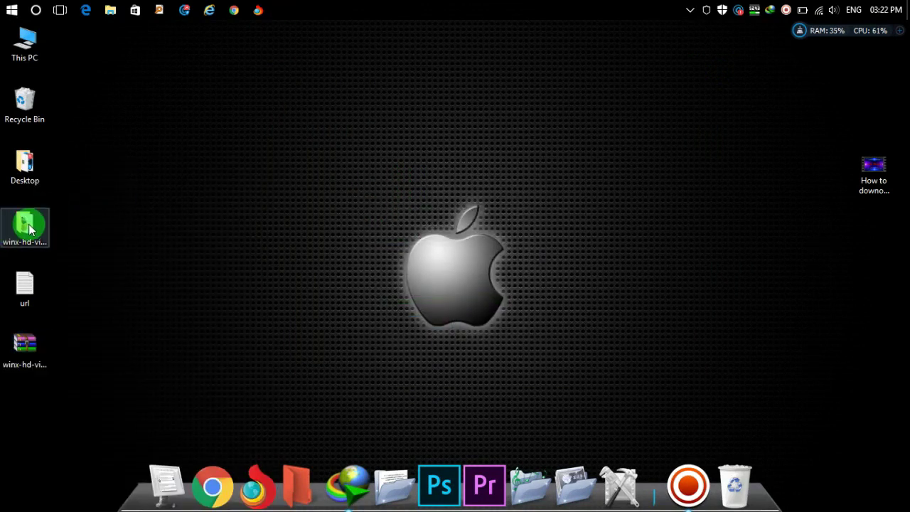
double_click(25, 224)
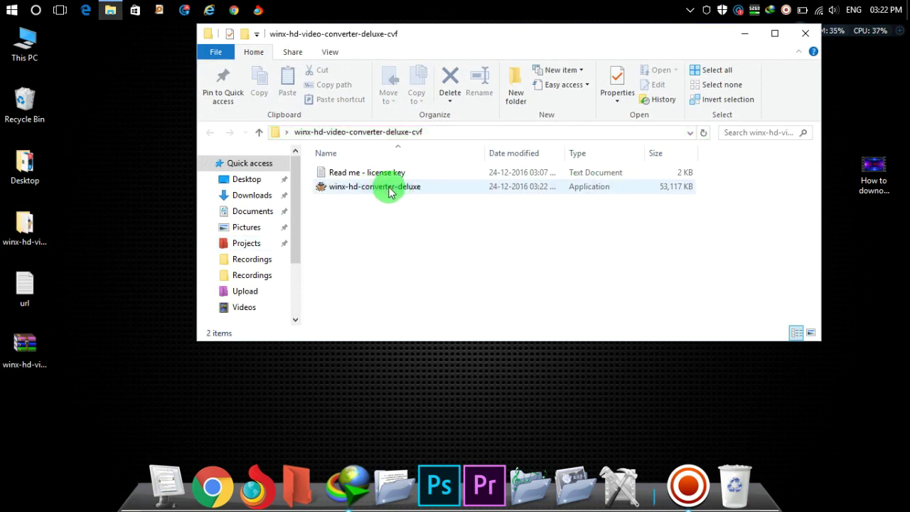
- Run the winx-hd-converter-deluxe installer and accept its license agreement
click(389, 191)
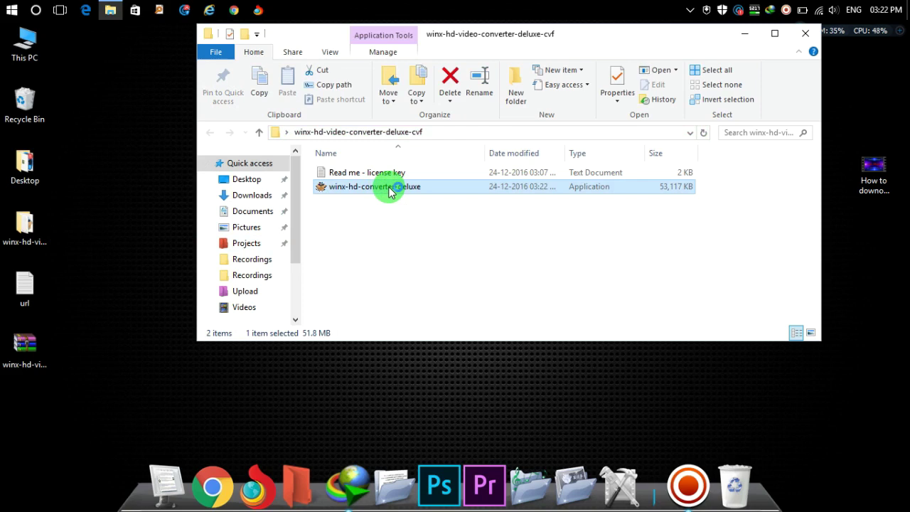
double_click(390, 190)
click(459, 302)
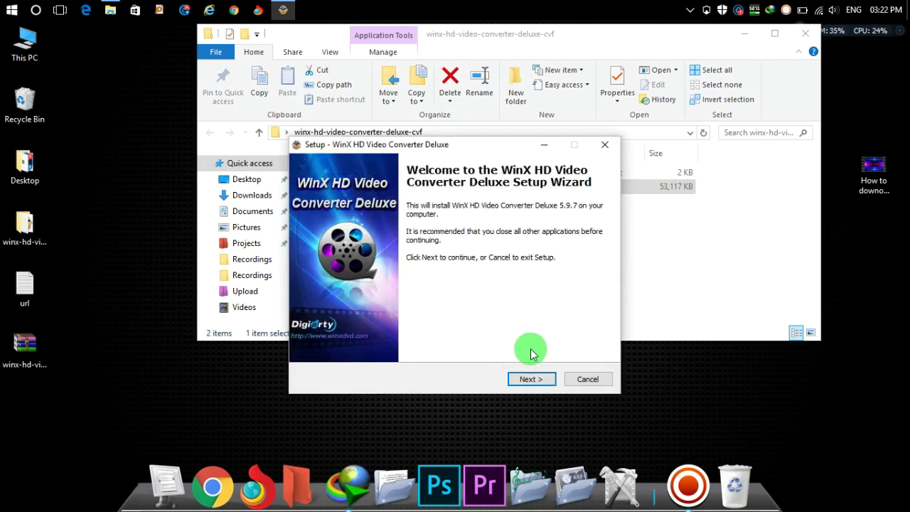
click(530, 380)
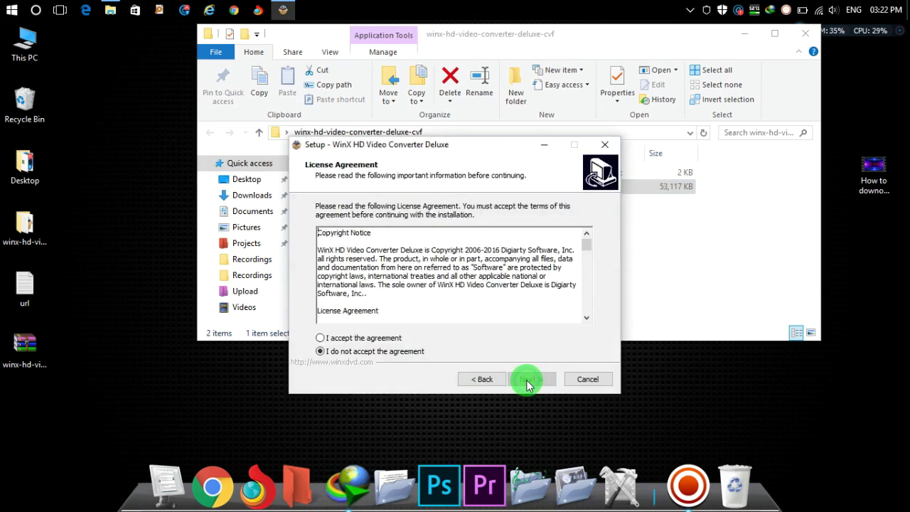
click(396, 340)
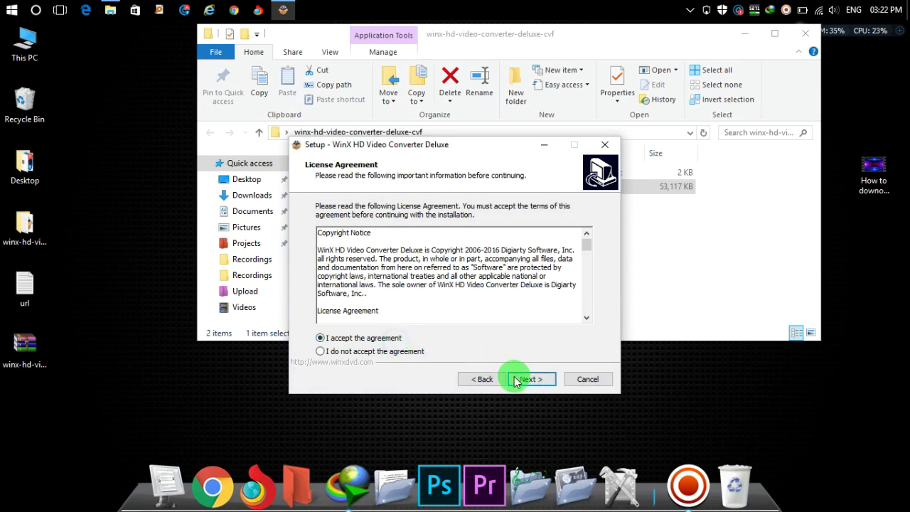
click(523, 382)
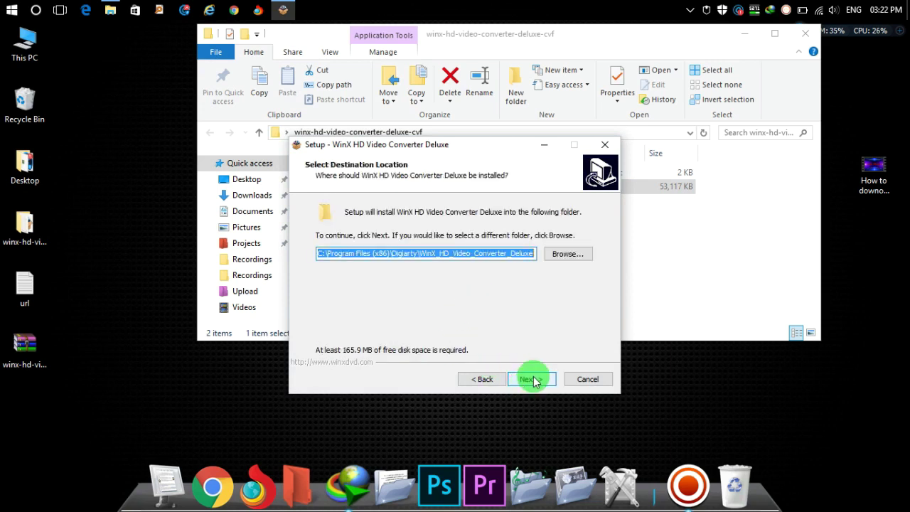
- Keep the default destination, Start Menu folder and desktop and Quick Launch icons, and start the installation
click(533, 381)
click(526, 381)
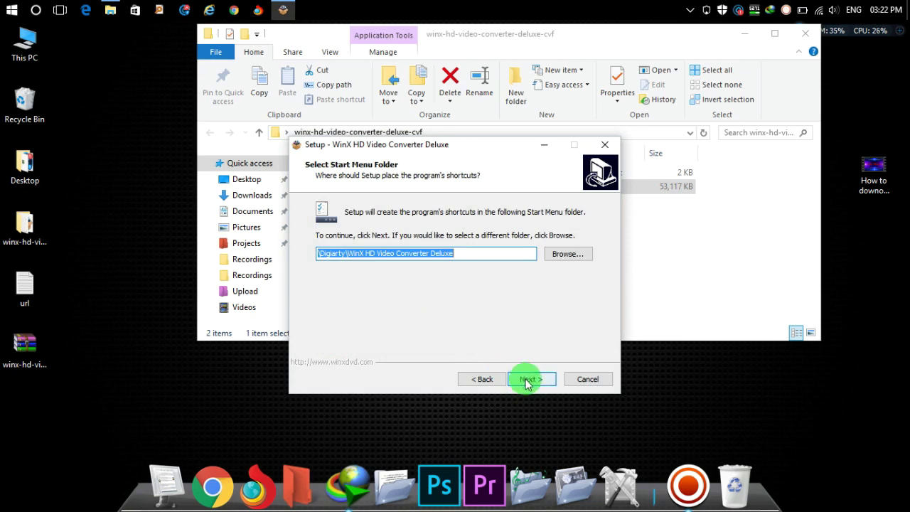
click(526, 381)
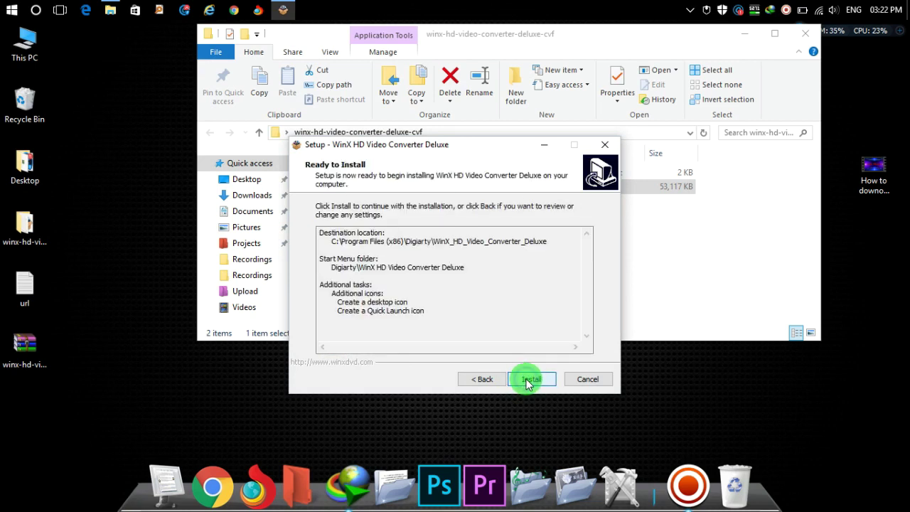
click(527, 379)
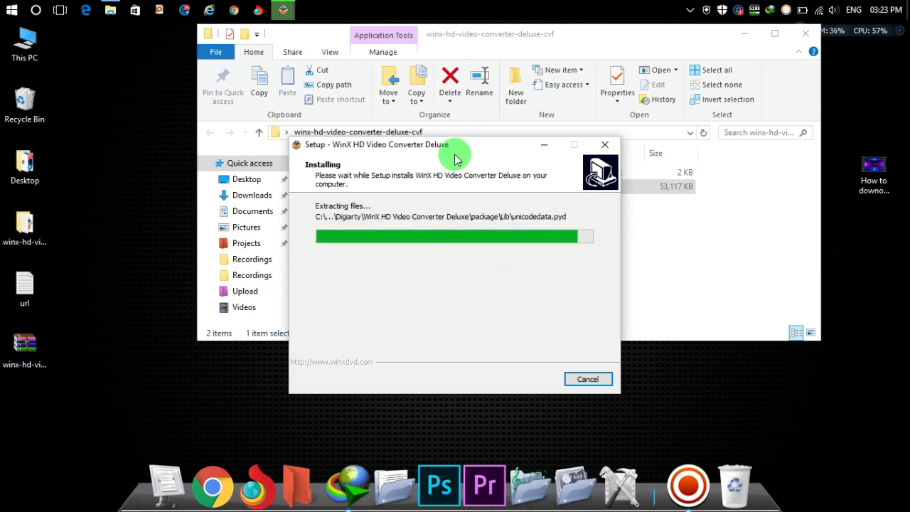
- Move the setup window aside, open the "Read me - license key" file and highlight the license code's activation deadline
drag(457, 149, 636, 121)
click(356, 175)
double_click(359, 173)
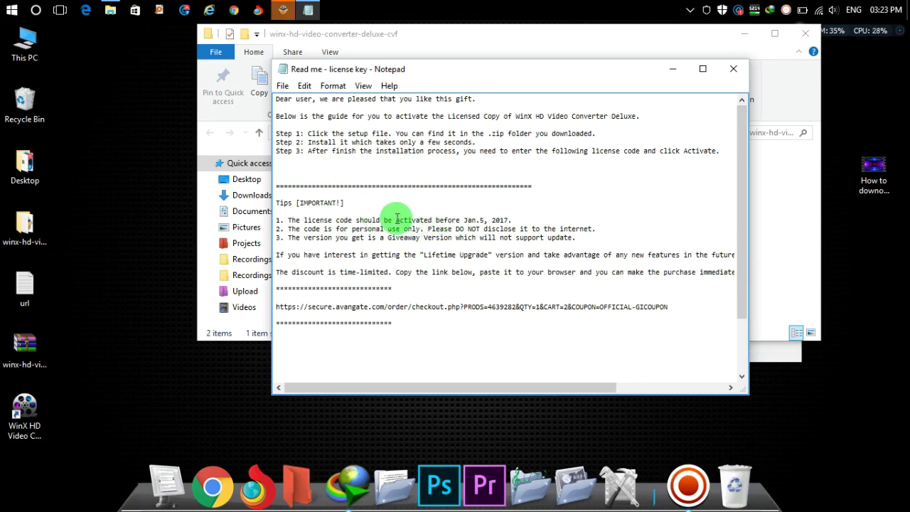
drag(396, 220, 528, 217)
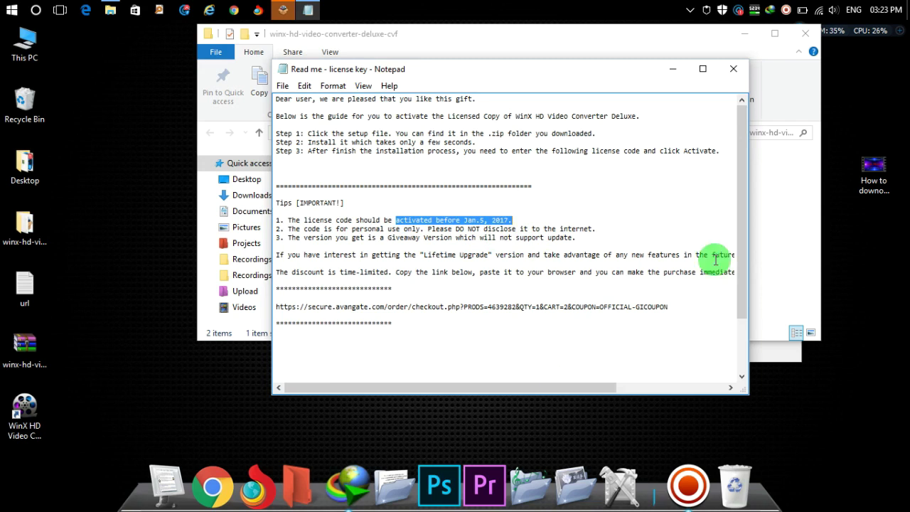
- Clear the folder and read-me windows away from the setup wizard and finish it with launching WinX HD Video Converter Deluxe enabled
click(807, 34)
drag(599, 71, 391, 120)
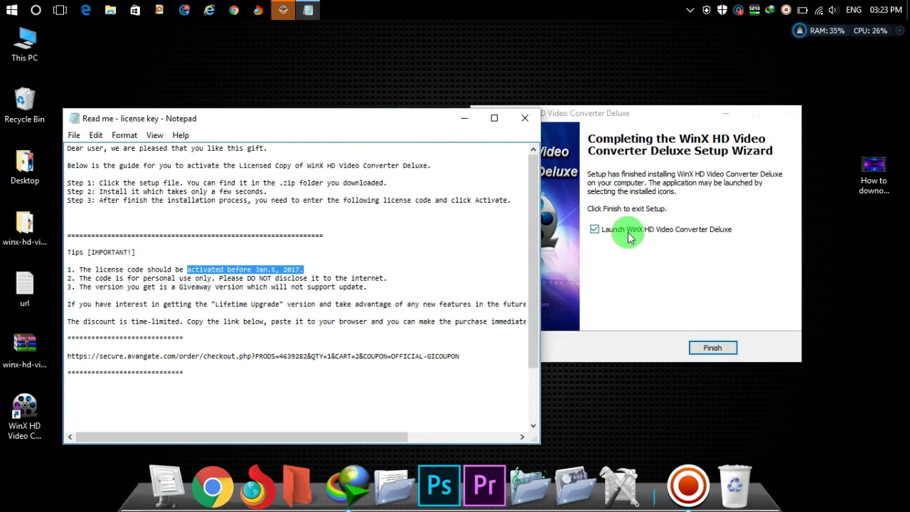
click(713, 348)
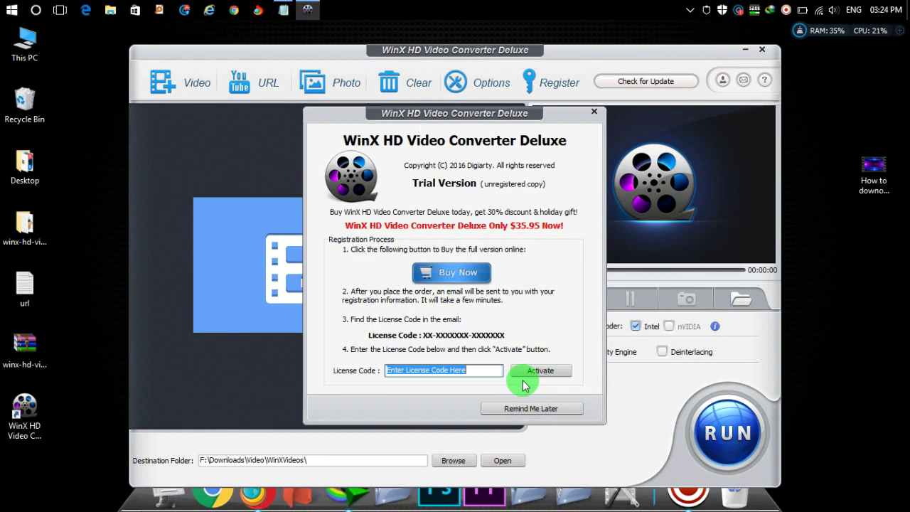
- Paste the license code into the registration dialog's License Code field and activate the program
key(ctrl+v)
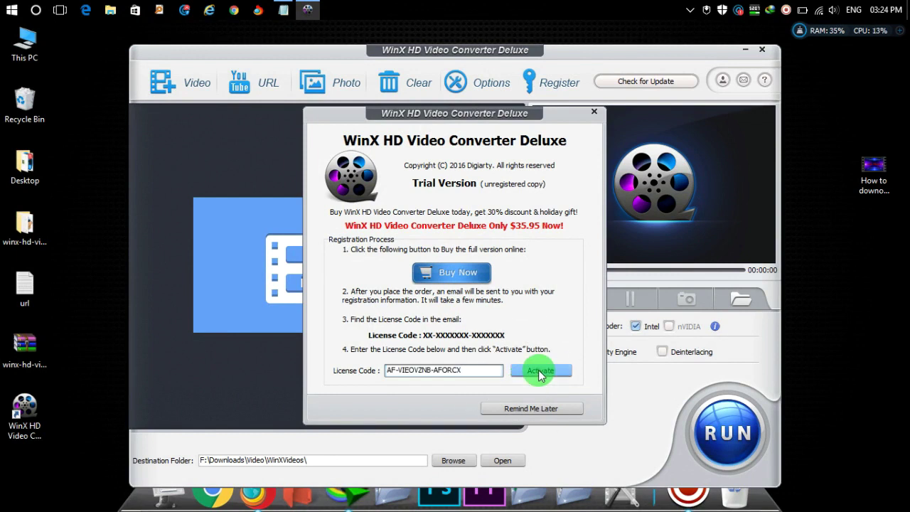
click(540, 372)
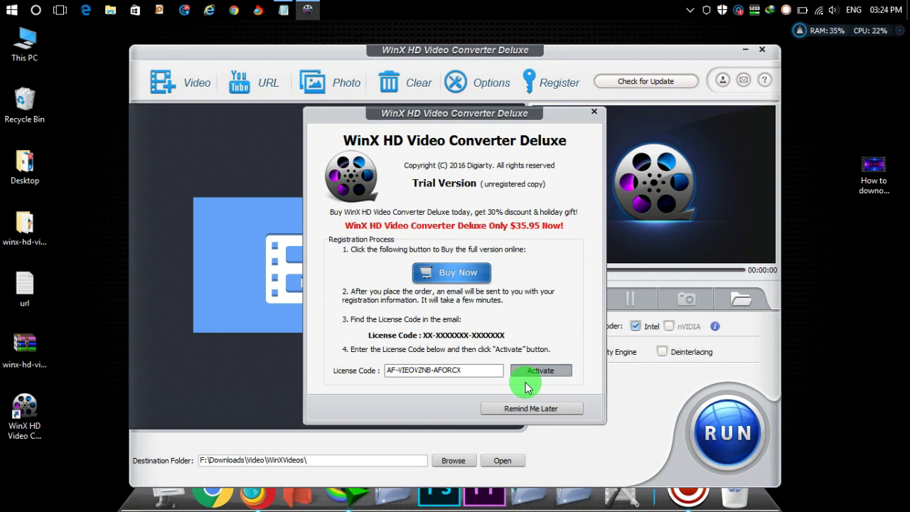
click(527, 384)
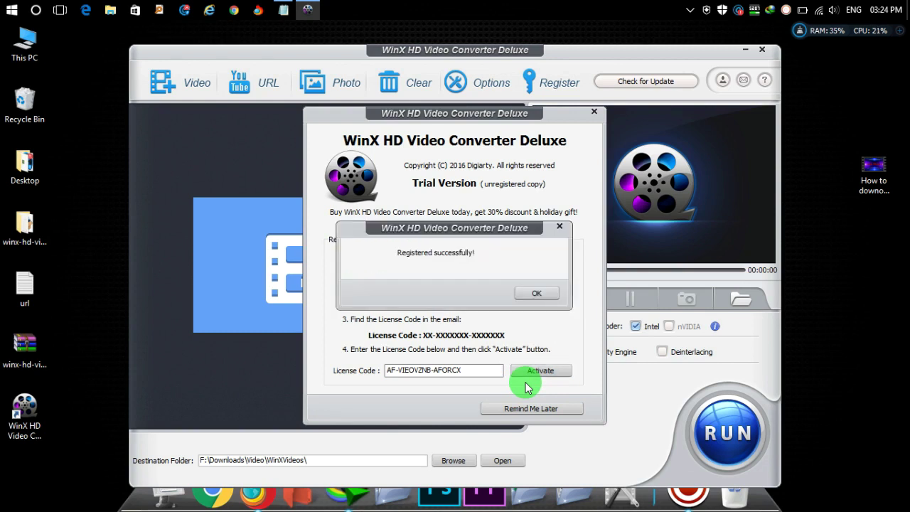
- Dismiss the registration confirmation and decline the time-limited special offer
drag(467, 227, 398, 321)
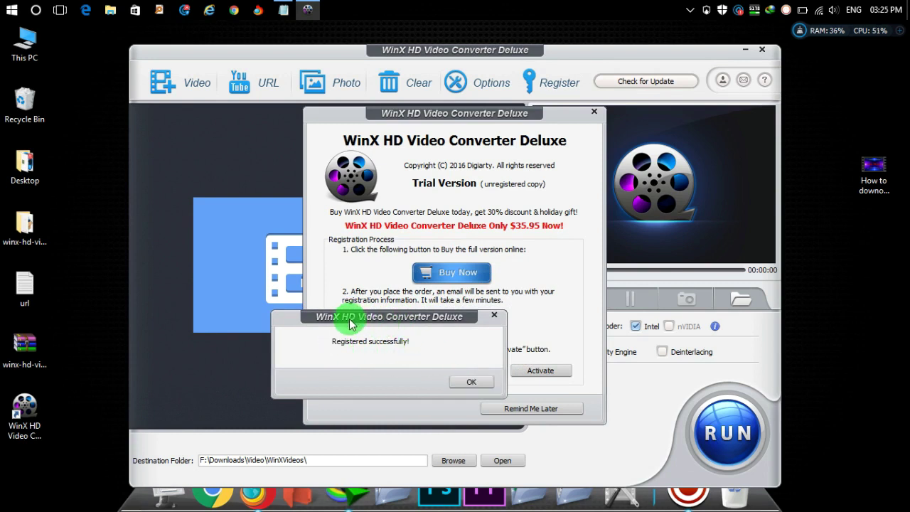
click(472, 382)
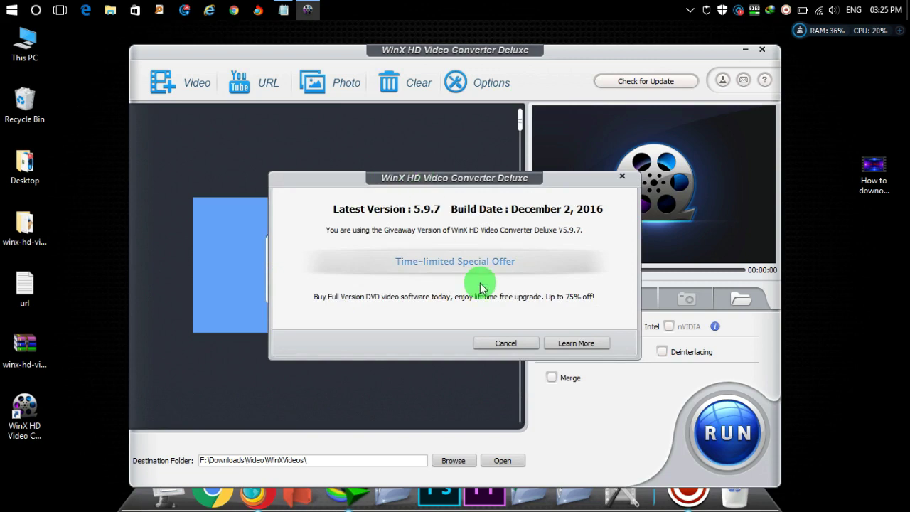
click(507, 342)
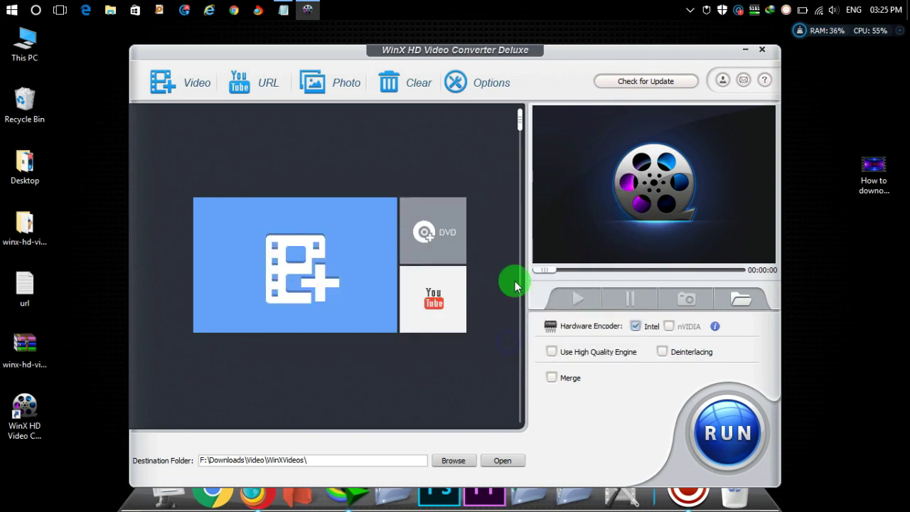
- Add the desktop video "How to downoad Google Chrome Offline Installer" to the conversion list
click(873, 175)
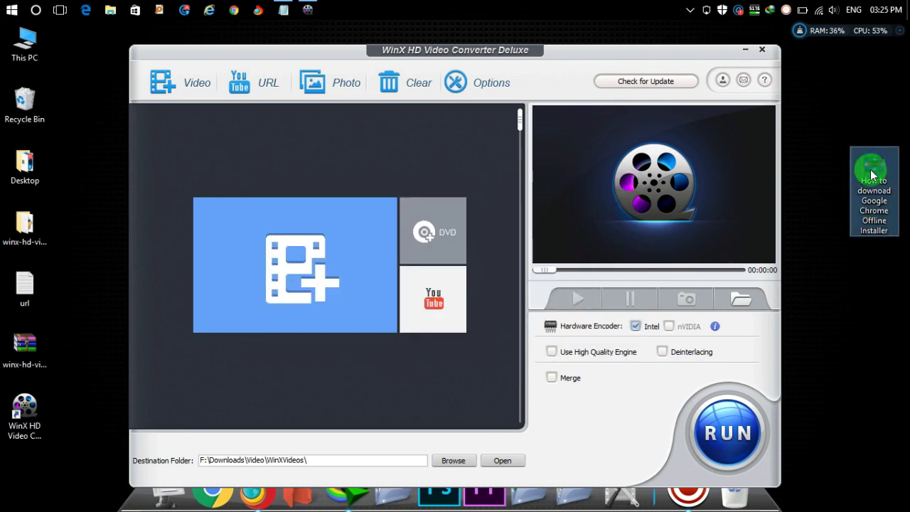
drag(873, 174, 297, 254)
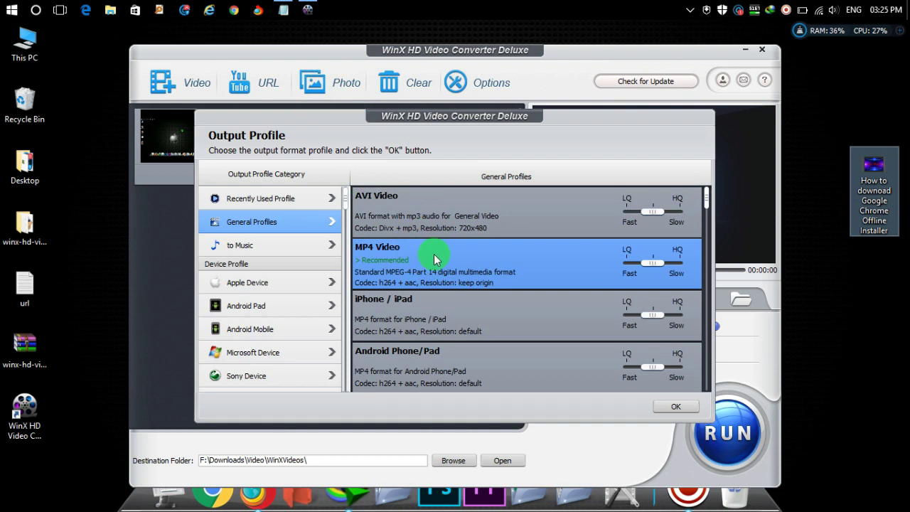
- Look through the iPhone Video output profiles of the Apple Device category and return to the profile categories
click(271, 290)
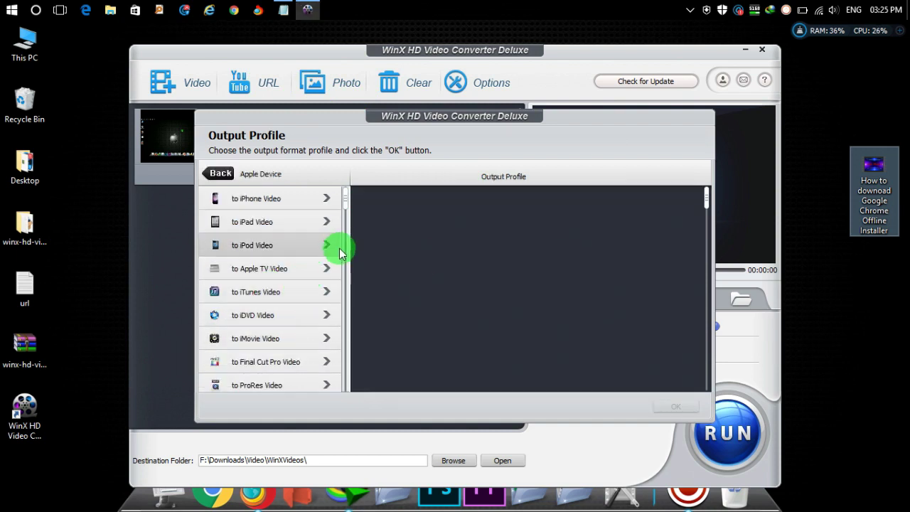
click(326, 201)
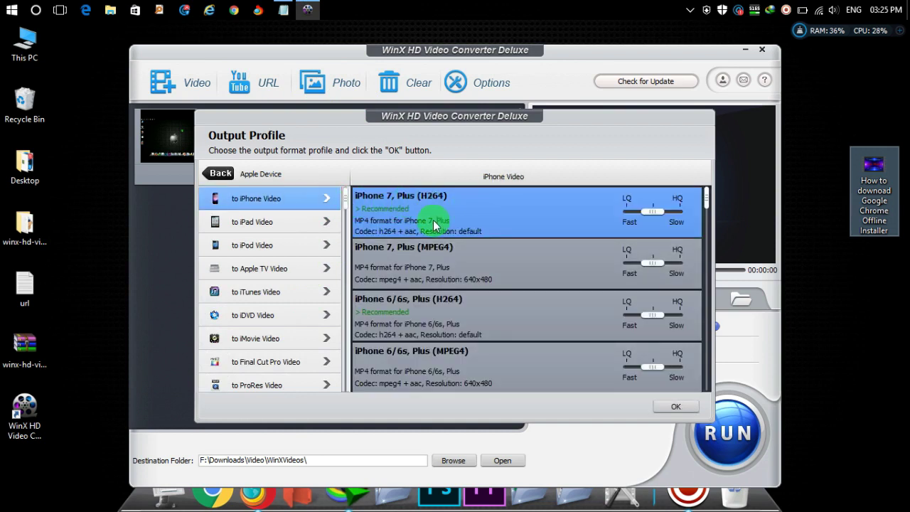
drag(707, 197, 691, 292)
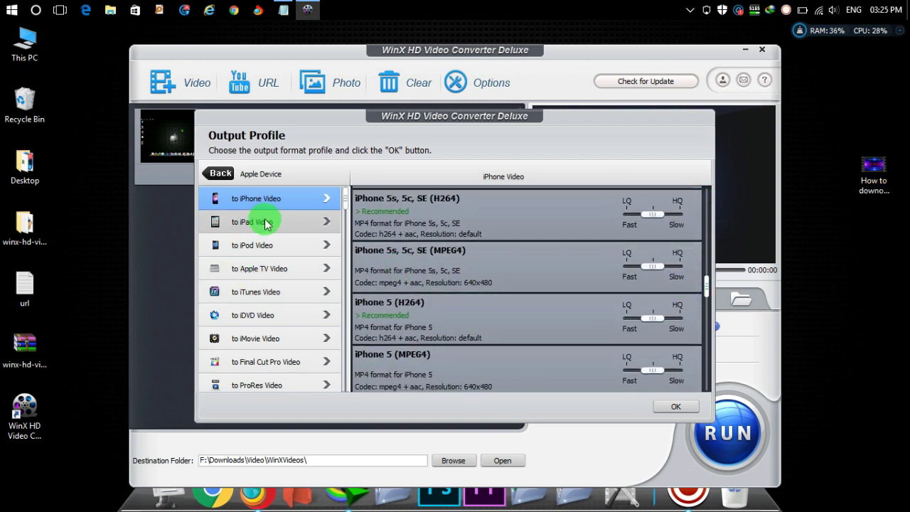
click(220, 174)
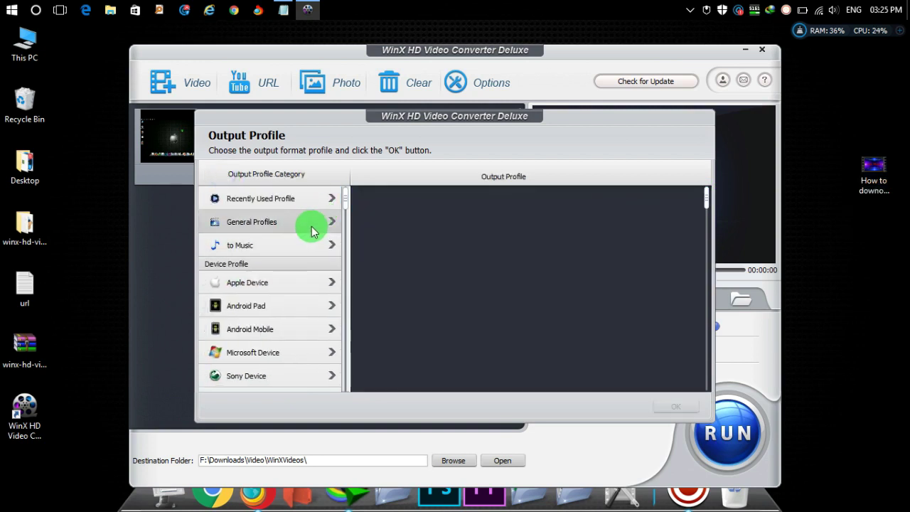
- Choose the MP4 Video general profile with its quality slider midway between LQ and HQ, and confirm the output profile
click(313, 220)
click(389, 253)
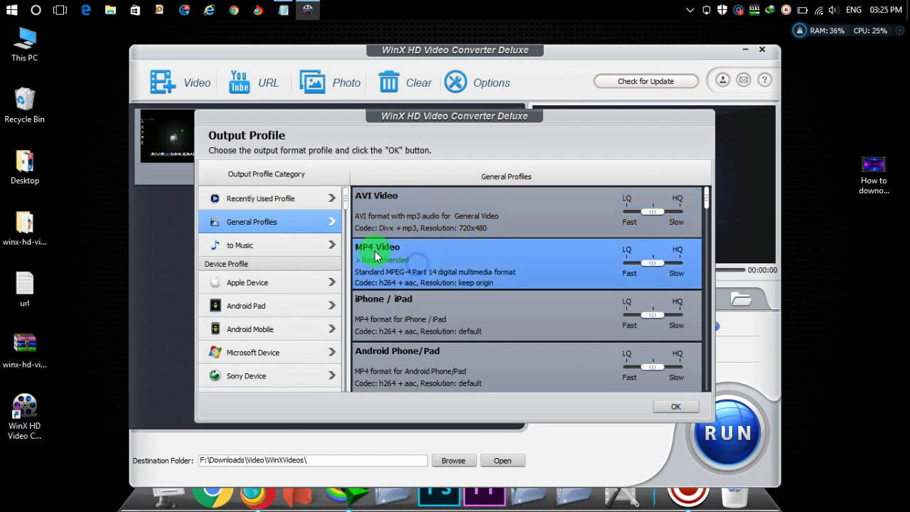
drag(689, 272, 652, 269)
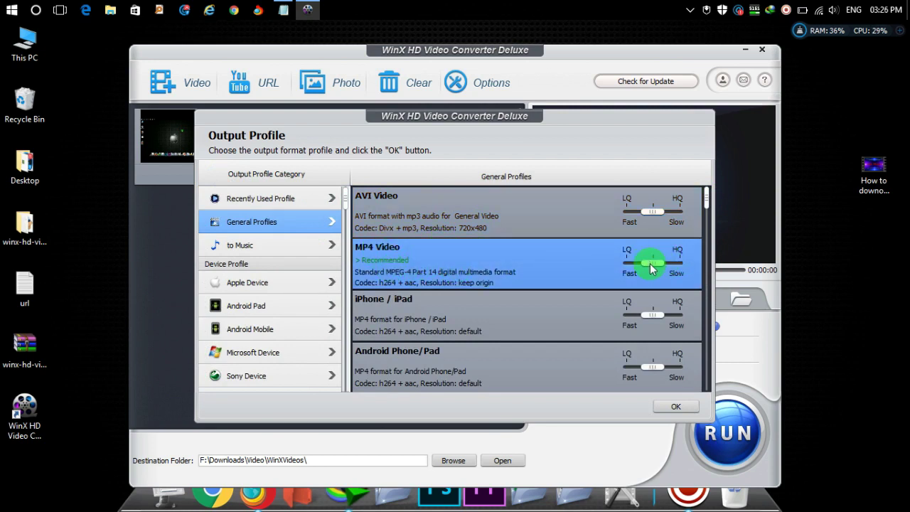
drag(489, 284, 379, 263)
drag(653, 267, 629, 268)
drag(631, 268, 689, 266)
drag(671, 263, 652, 263)
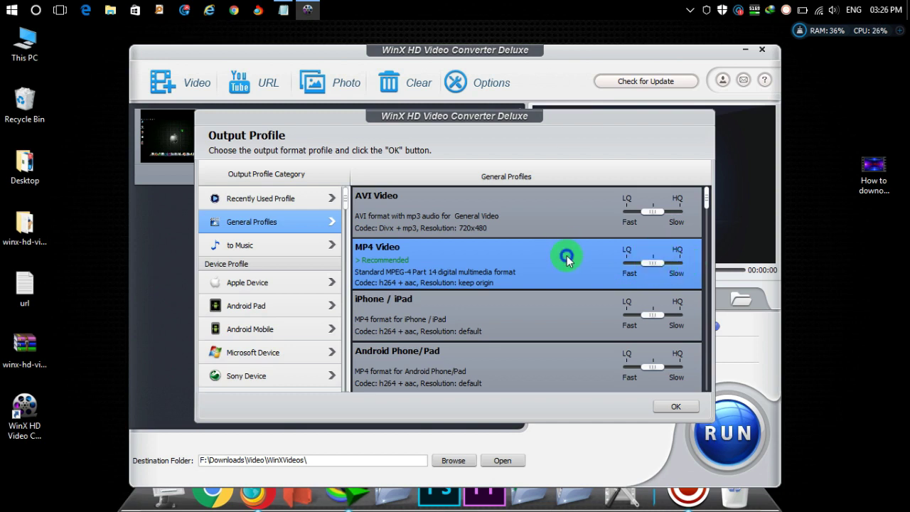
click(675, 408)
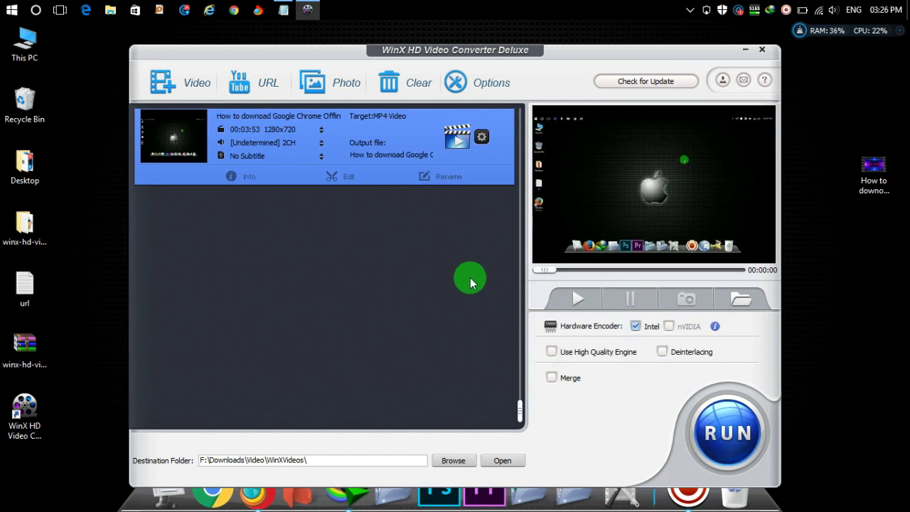
- Open the video for editing and review its General, Subtitle and Crop & Expand settings
click(347, 176)
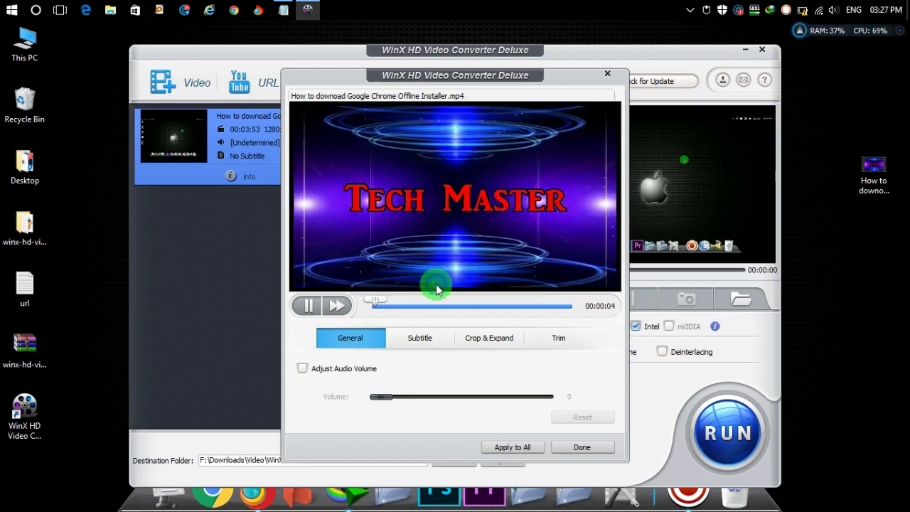
click(421, 340)
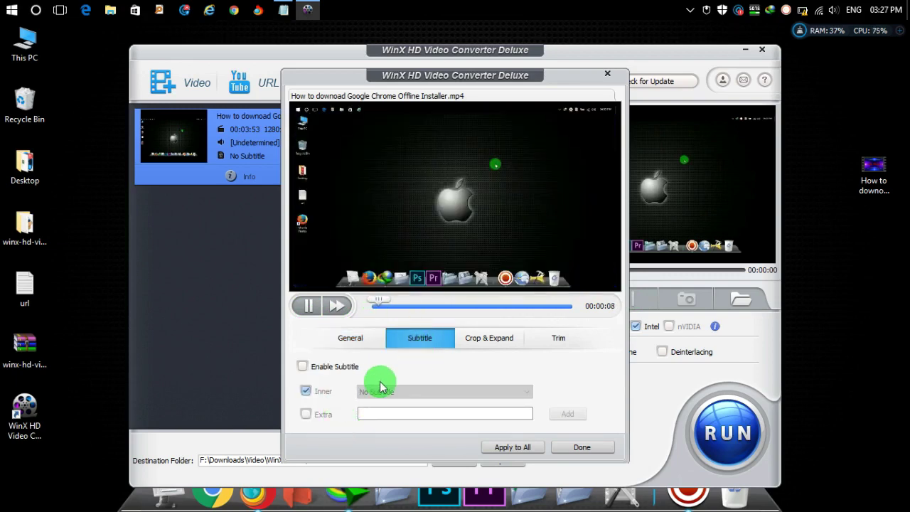
click(490, 340)
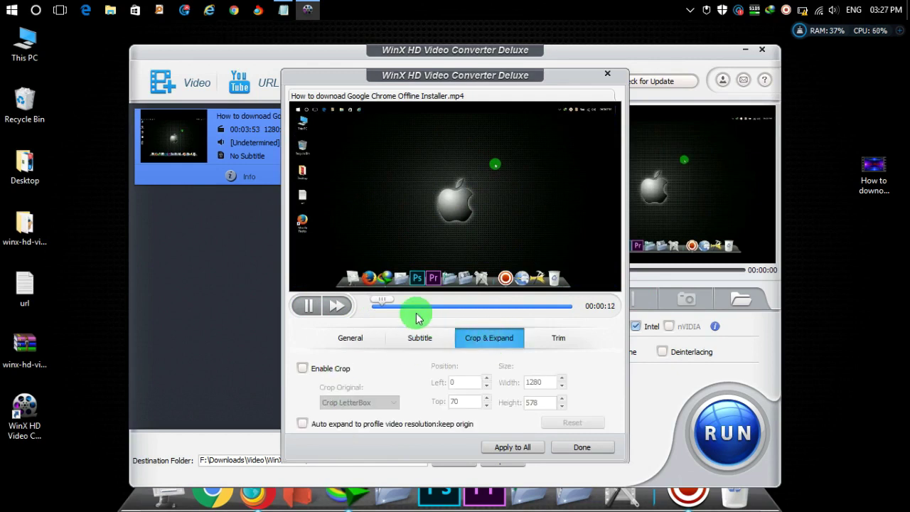
- Seek further into the preview and enable a crop at Left 0, Top 0 with Width 1280 and Height 698
drag(382, 299, 519, 295)
click(309, 306)
click(302, 368)
mouse_move(450, 269)
mouse_down()
mouse_move(450, 209)
mouse_move(448, 283)
mouse_up()
drag(455, 121, 451, 81)
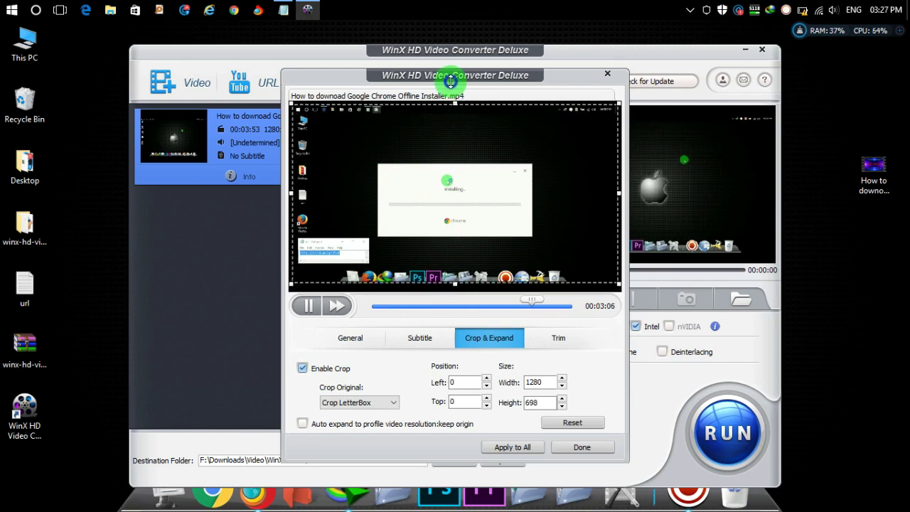
- Check the Trim settings, disable the crop again and finish editing the video
click(559, 337)
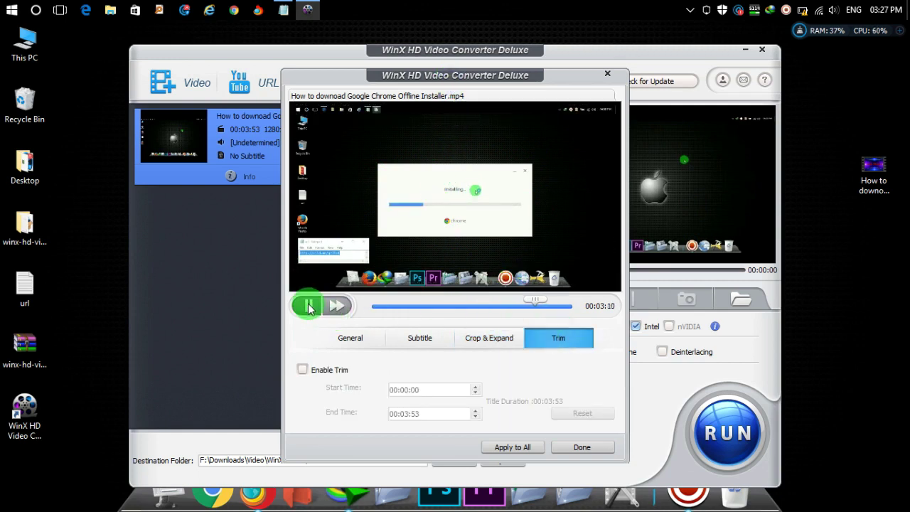
click(488, 339)
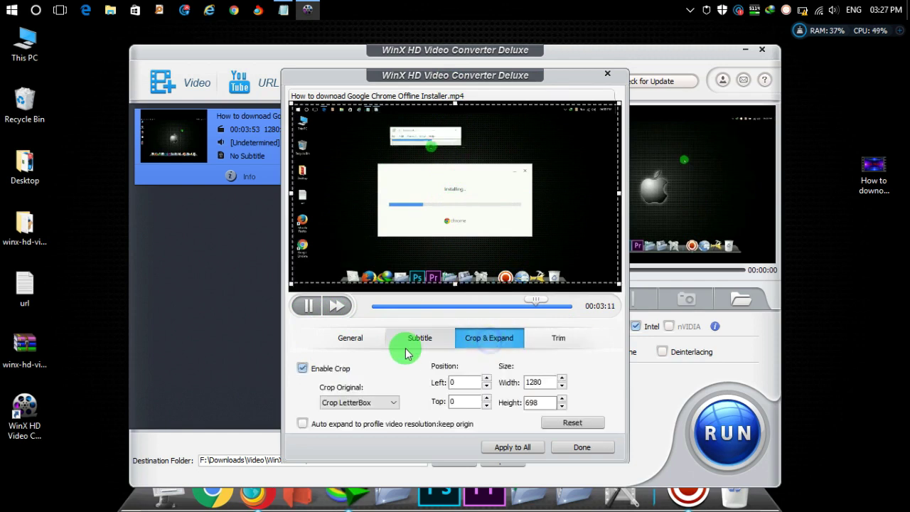
click(305, 369)
click(350, 339)
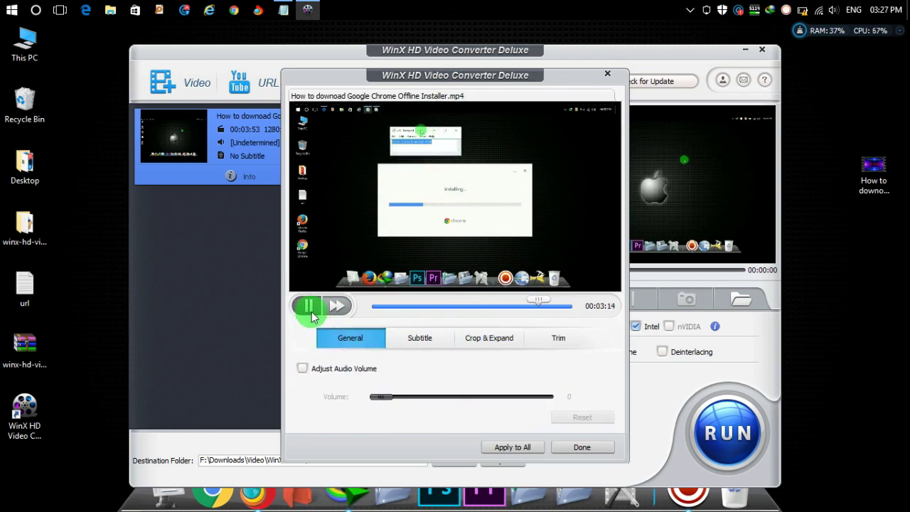
click(581, 448)
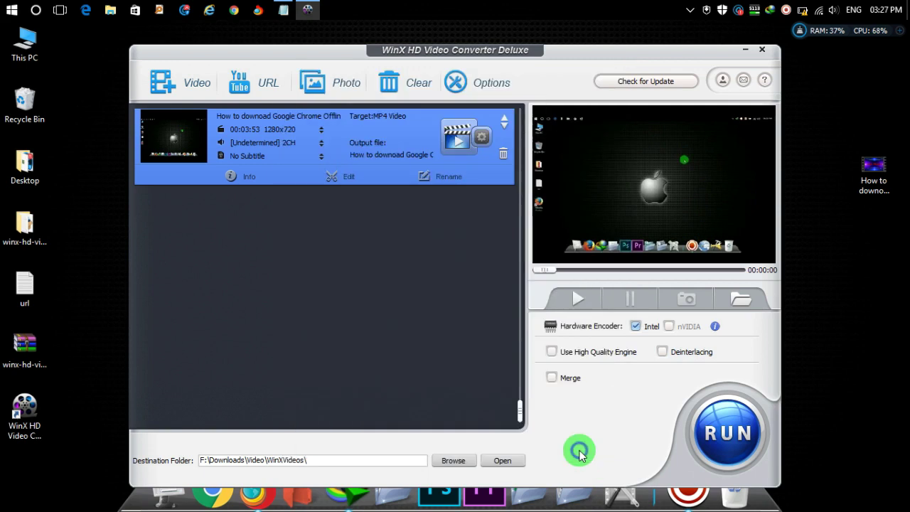
- Enable Use High Quality Engine and set the destination folder to the Desktop
click(725, 431)
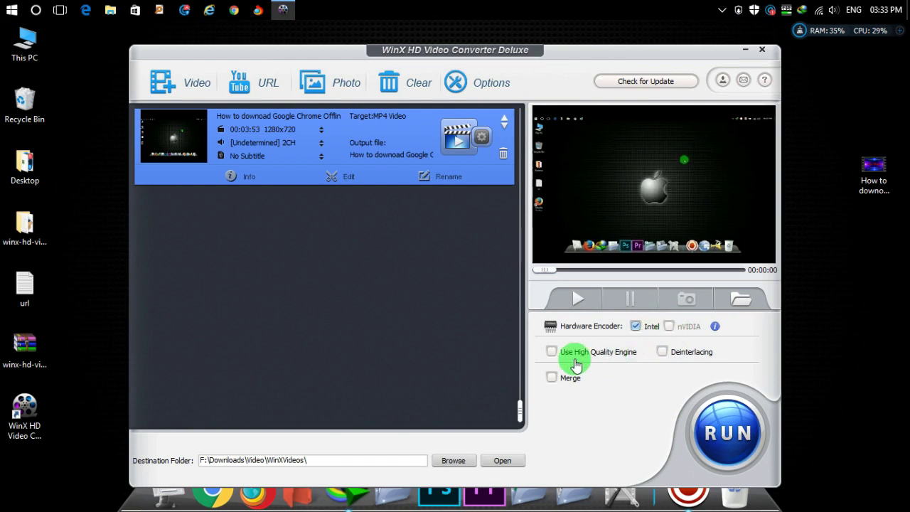
click(552, 351)
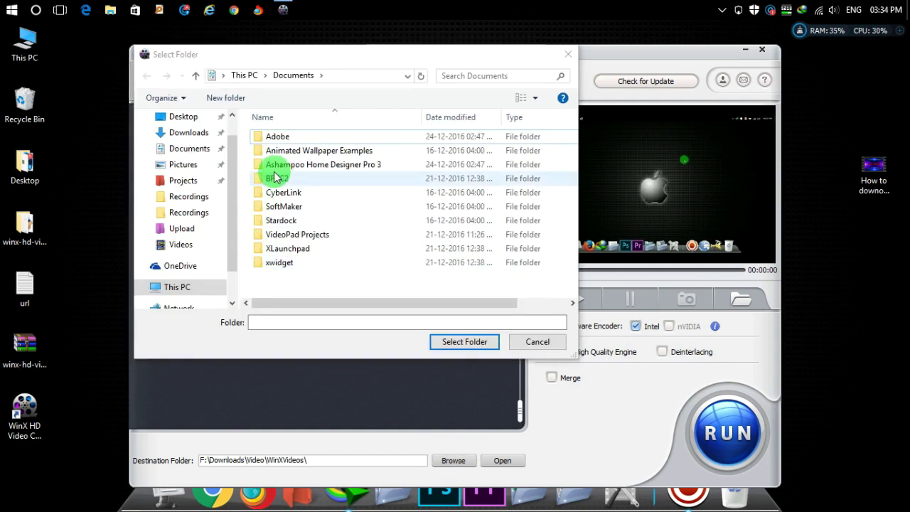
click(180, 117)
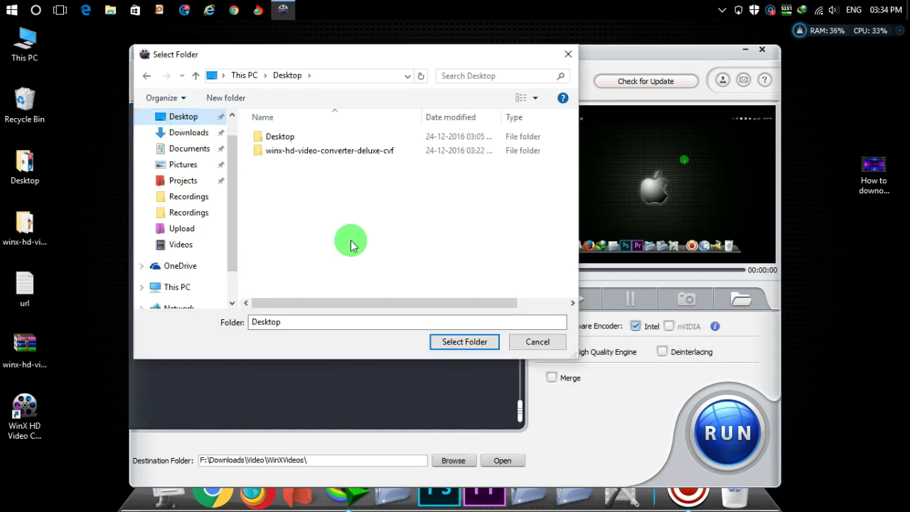
click(463, 342)
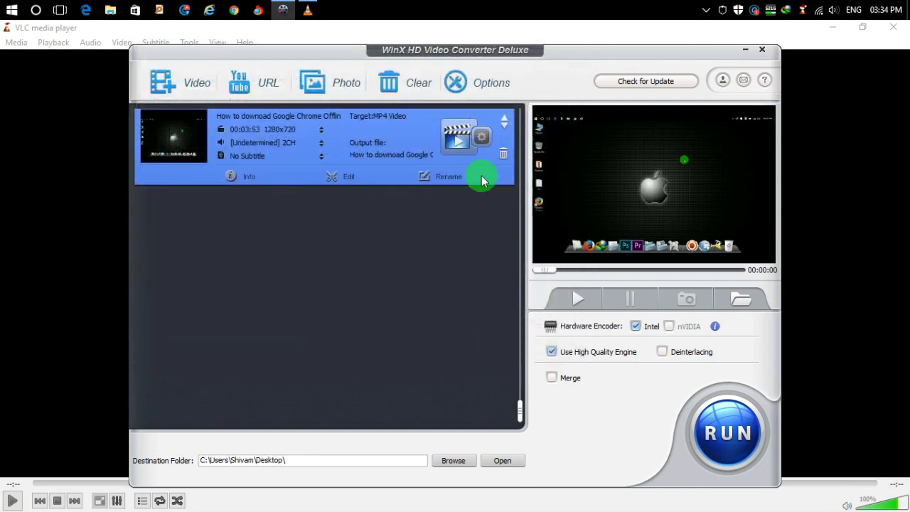
- Run the video conversion to completion and dismiss the completion message
click(732, 439)
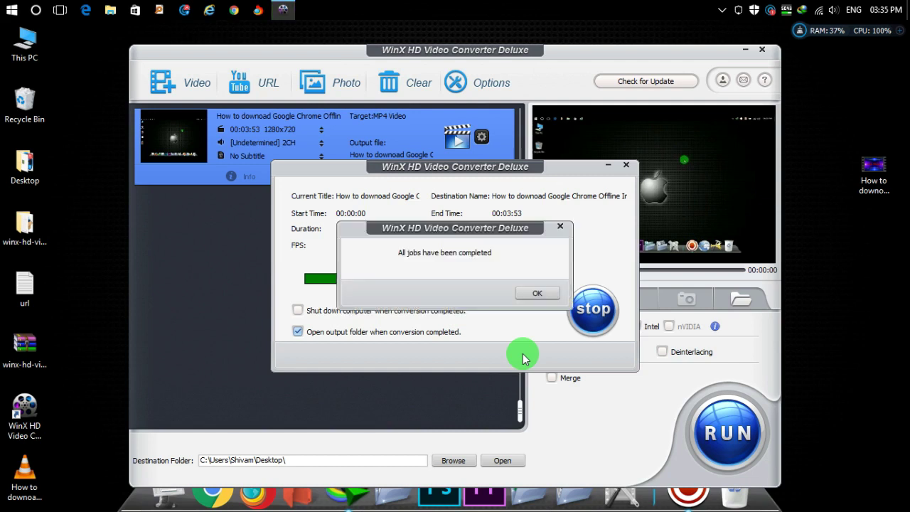
click(534, 290)
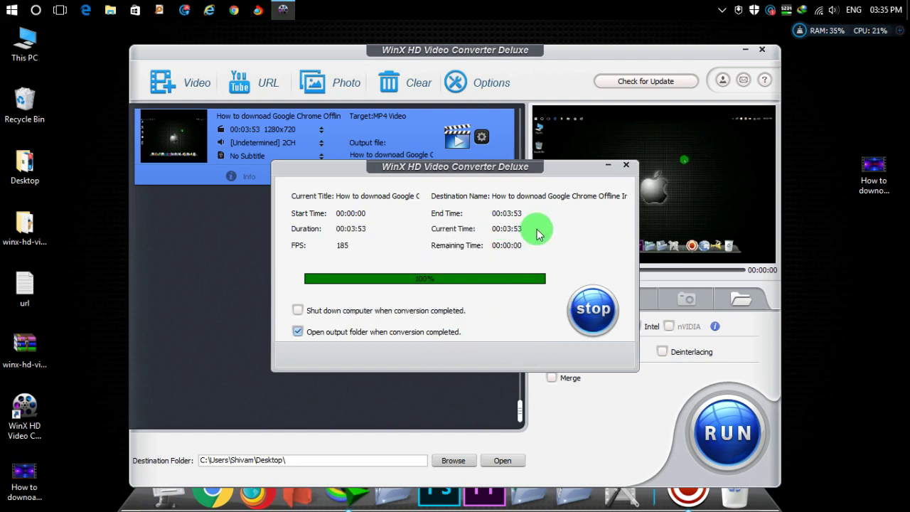
- Check the original video's file size in its properties and close them without changes
click(868, 179)
right_click(868, 179)
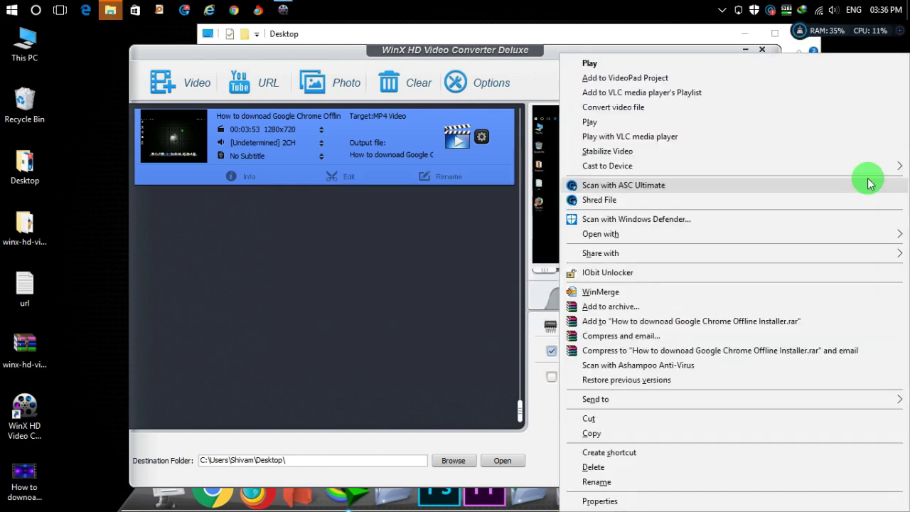
click(690, 500)
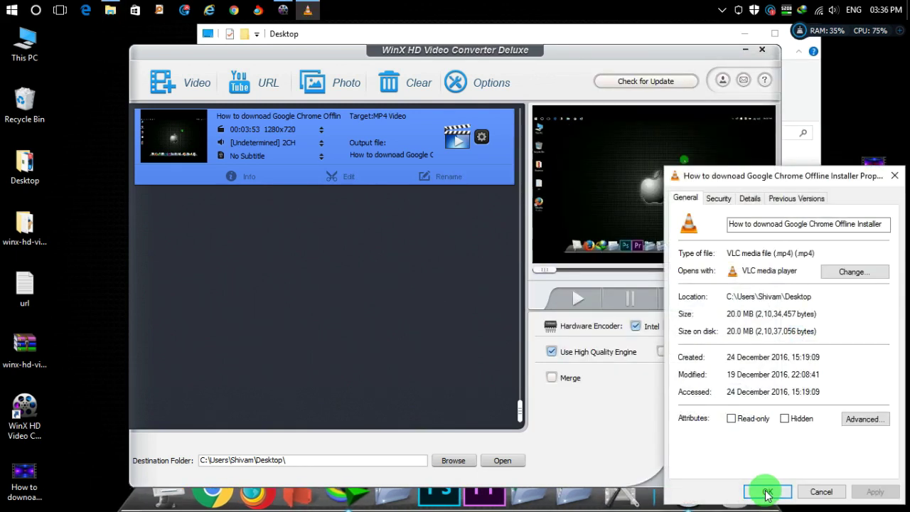
click(823, 490)
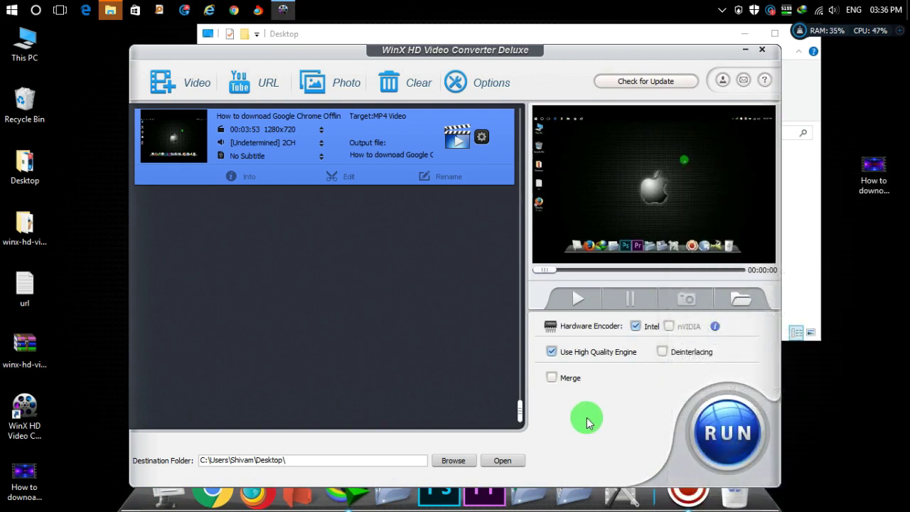
- Check the file size of the converted video "How to downoad Google Chrome Offline Installer_1" in its properties and close them
right_click(36, 471)
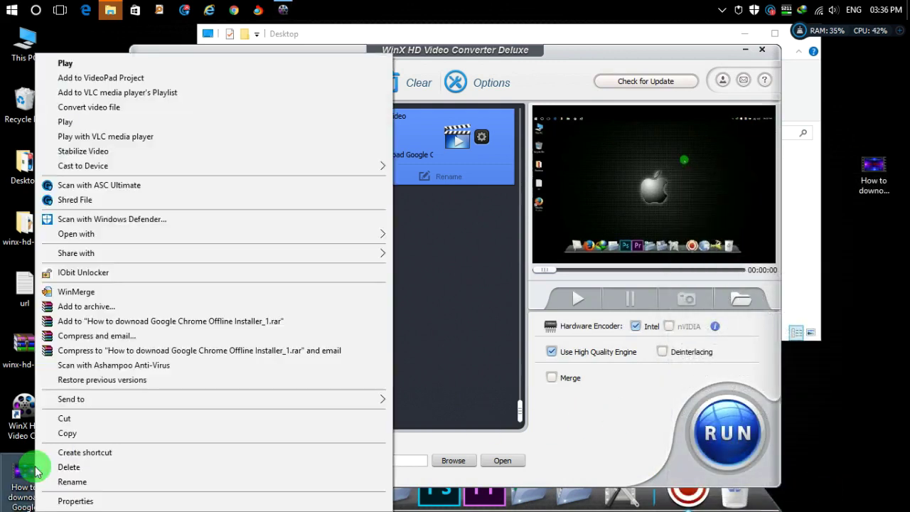
click(73, 501)
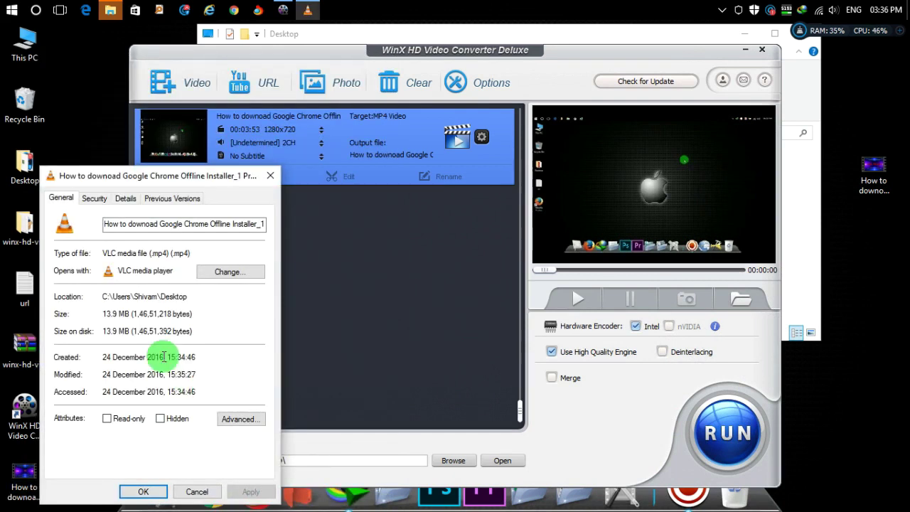
click(203, 491)
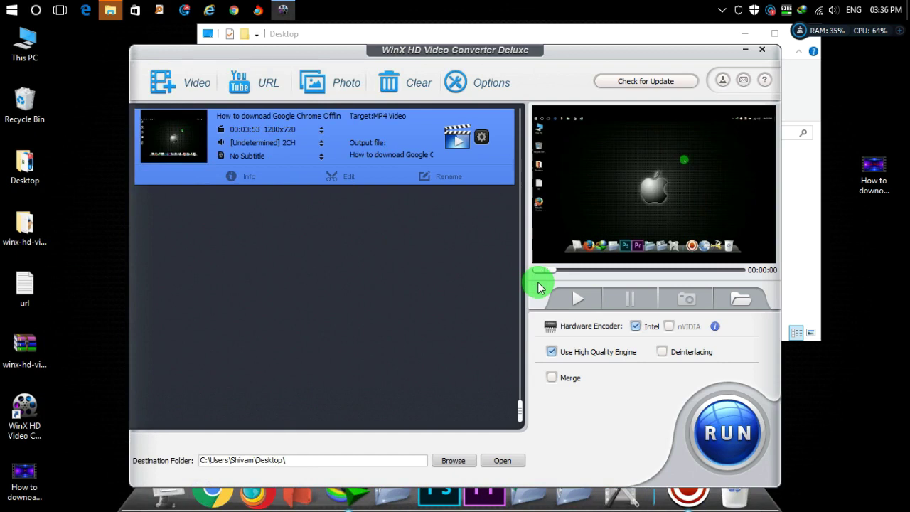